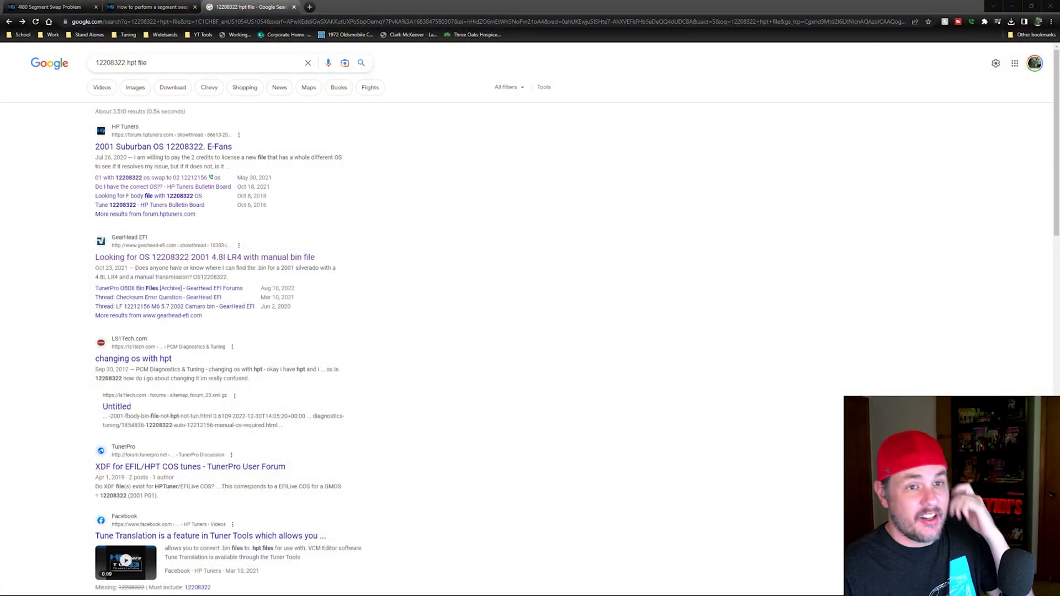
Check the tune's OS ID in VCM Editor, then bring up the HP Tuners segment swap forum thread
click(158, 589)
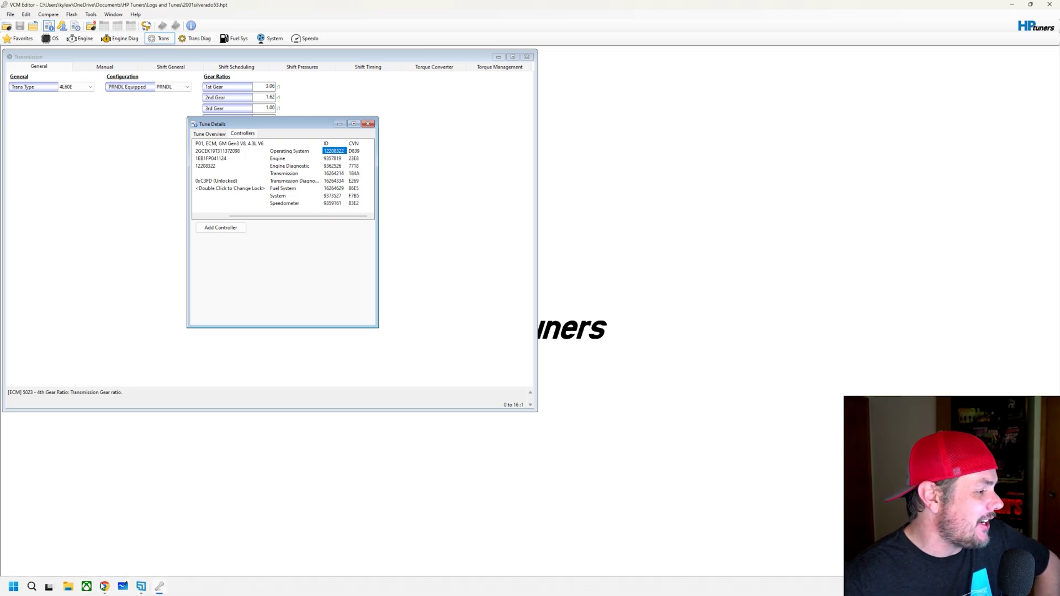
click(104, 587)
click(146, 6)
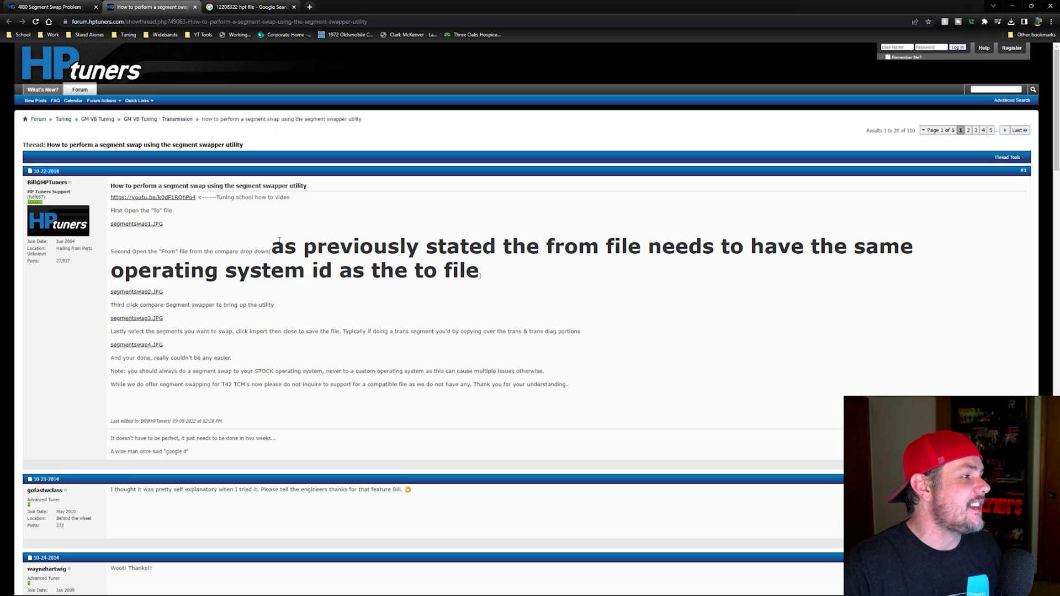
Highlight the note that both files must share the same operating system ID, then return to VCM Editor
drag(278, 254, 476, 265)
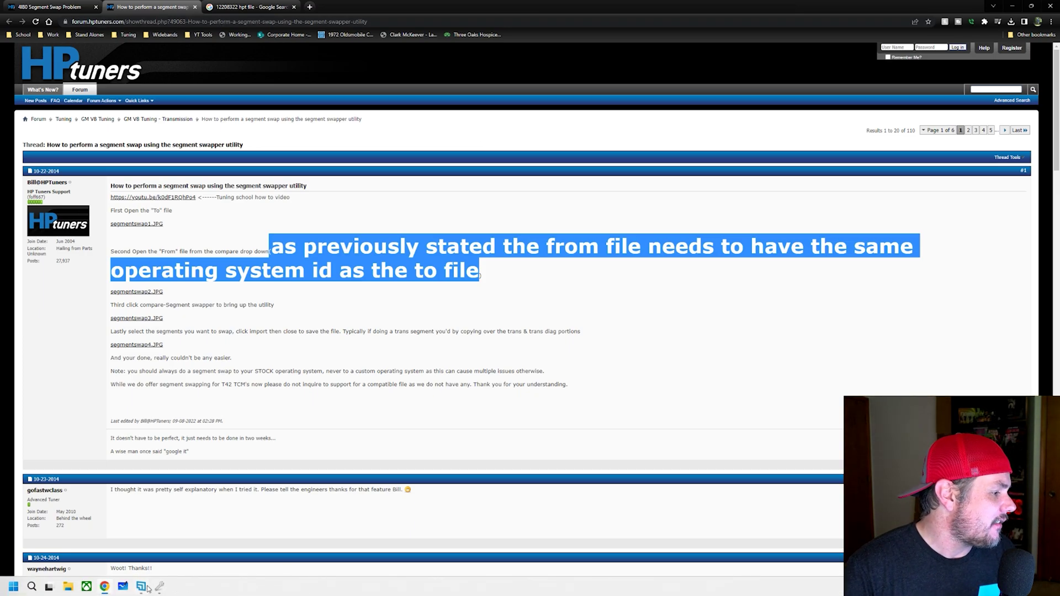
click(144, 587)
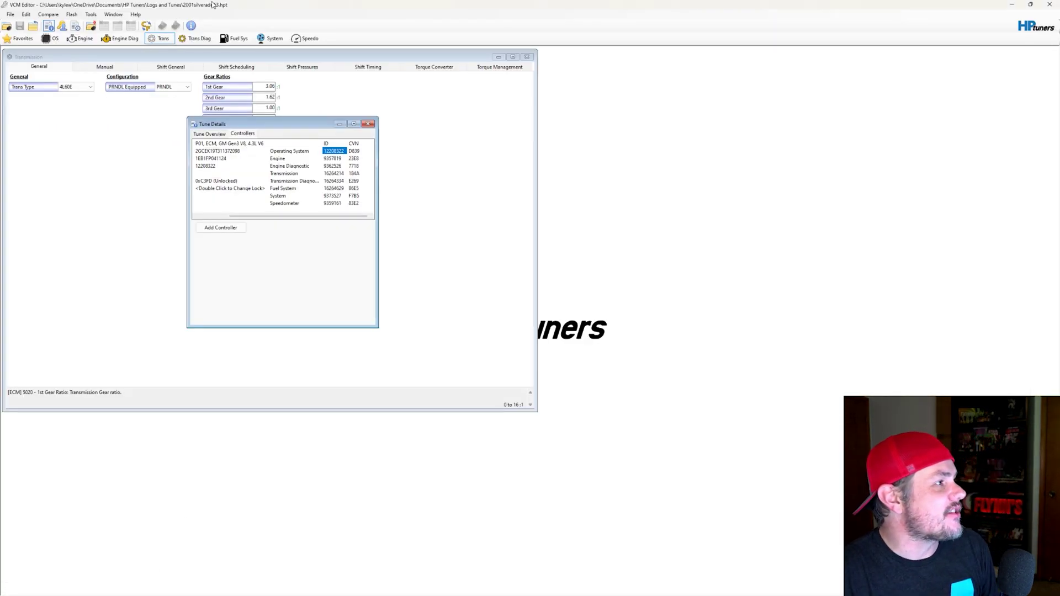
Look over the Trans Type choices and recheck the OS ID in Tune Details
click(369, 125)
click(74, 87)
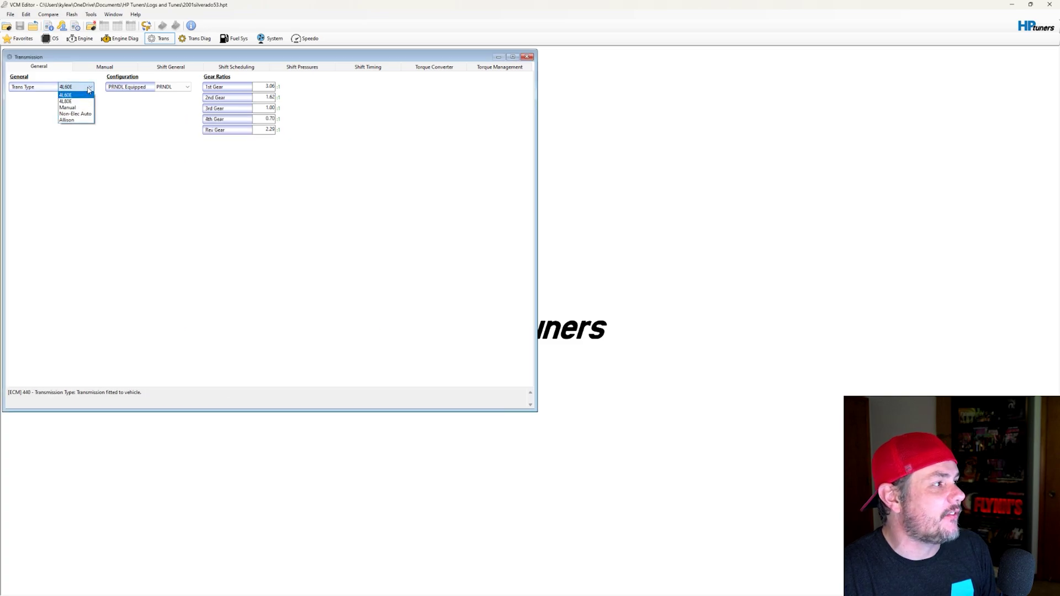
click(72, 92)
click(80, 87)
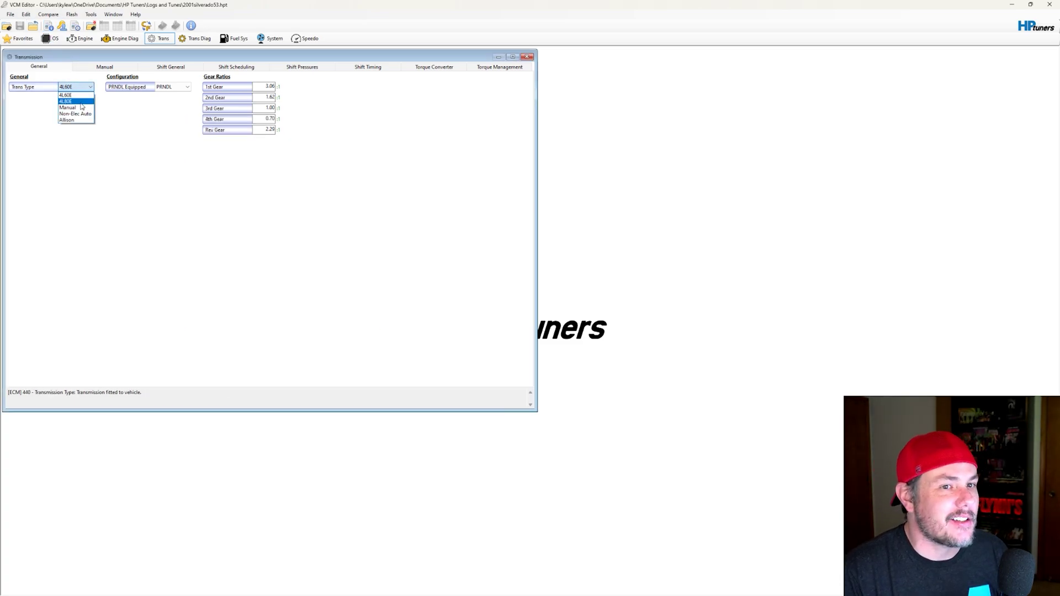
click(62, 26)
click(48, 26)
click(46, 15)
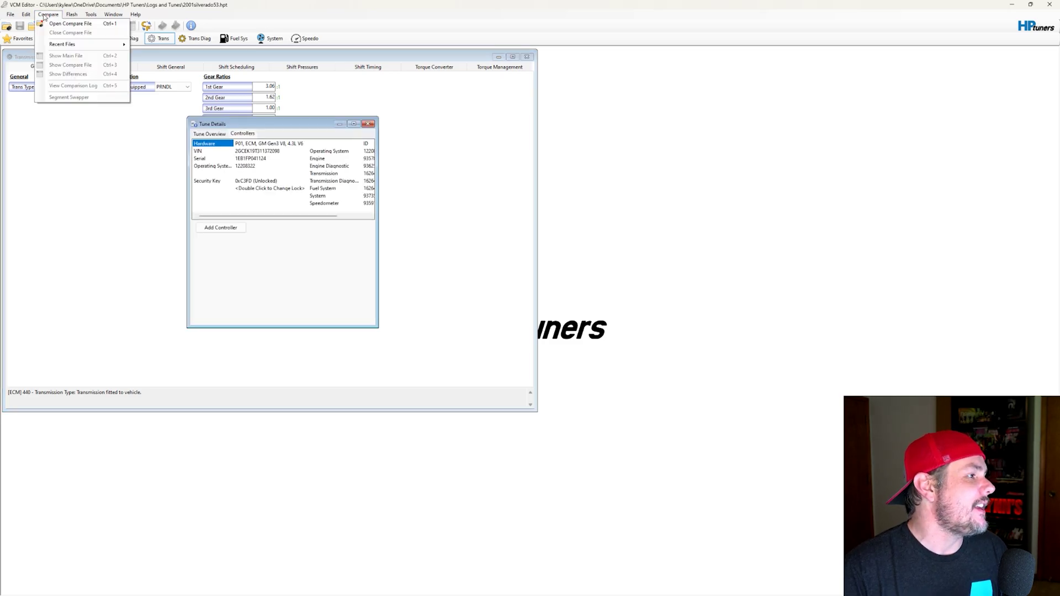
click(368, 124)
Load 2001Silverado6 as the compare file beside the 2001silverado53 tune
click(53, 14)
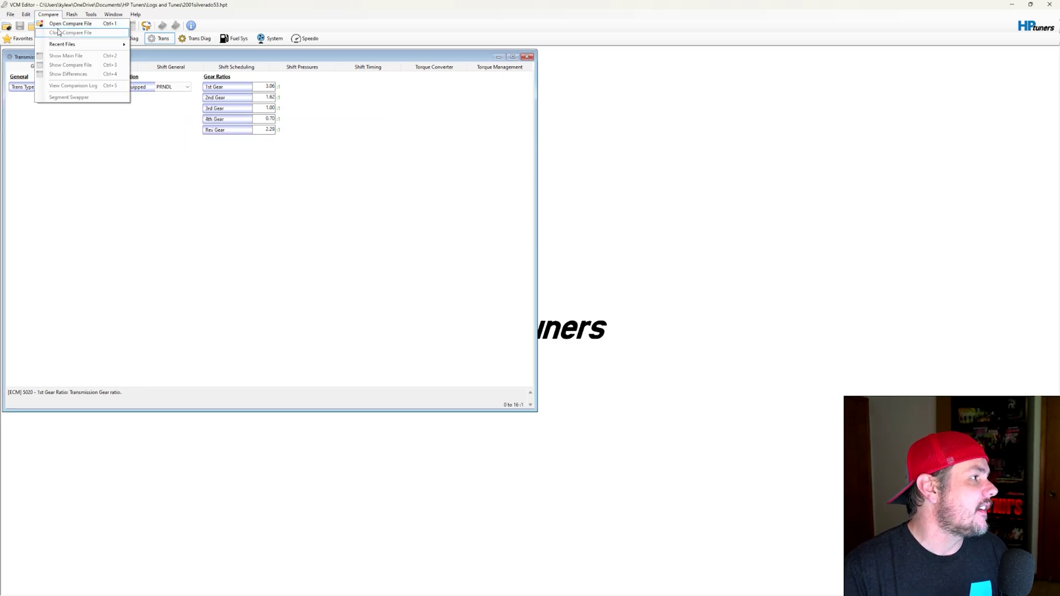
click(61, 26)
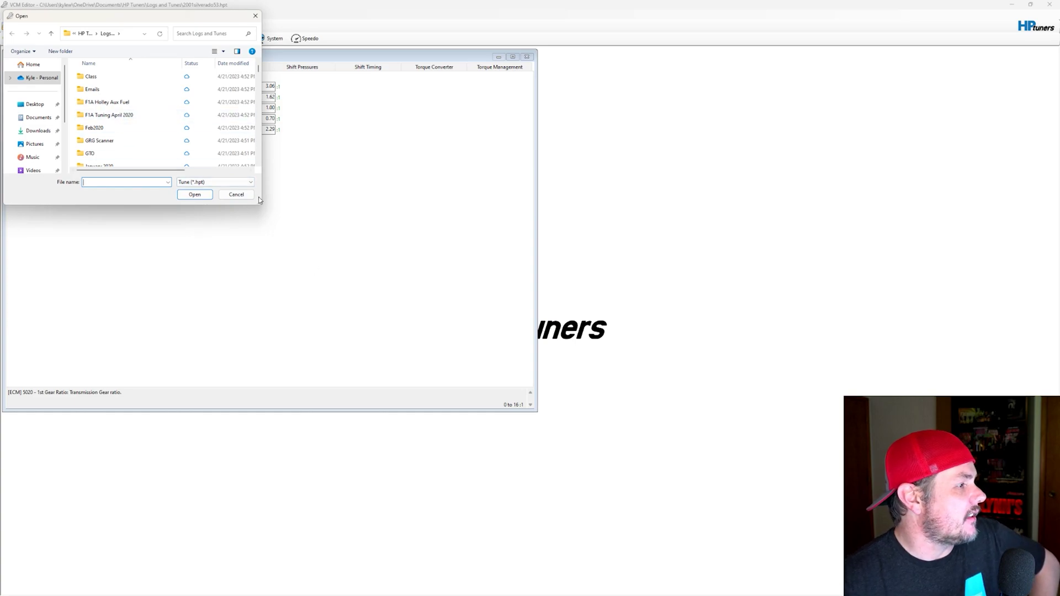
drag(269, 214, 381, 291)
scroll(166, 177, down, 10)
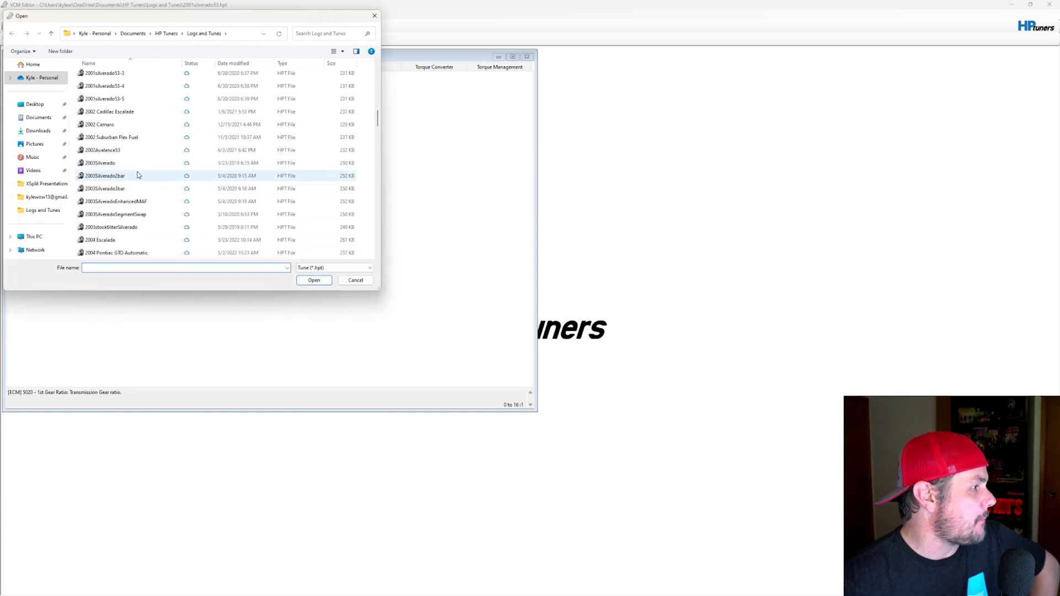
scroll(131, 107, up, 2)
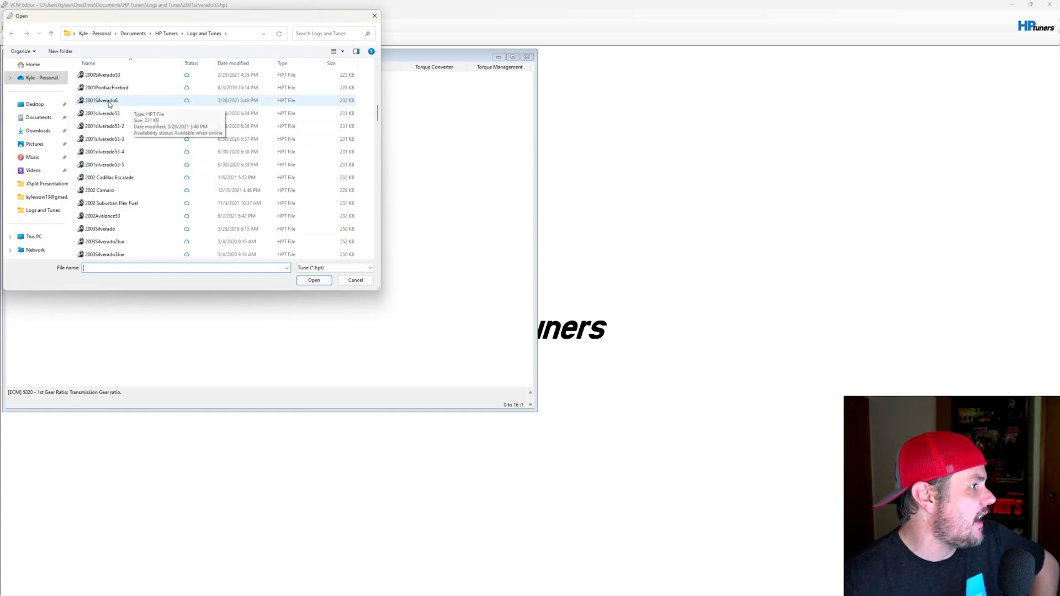
double_click(109, 100)
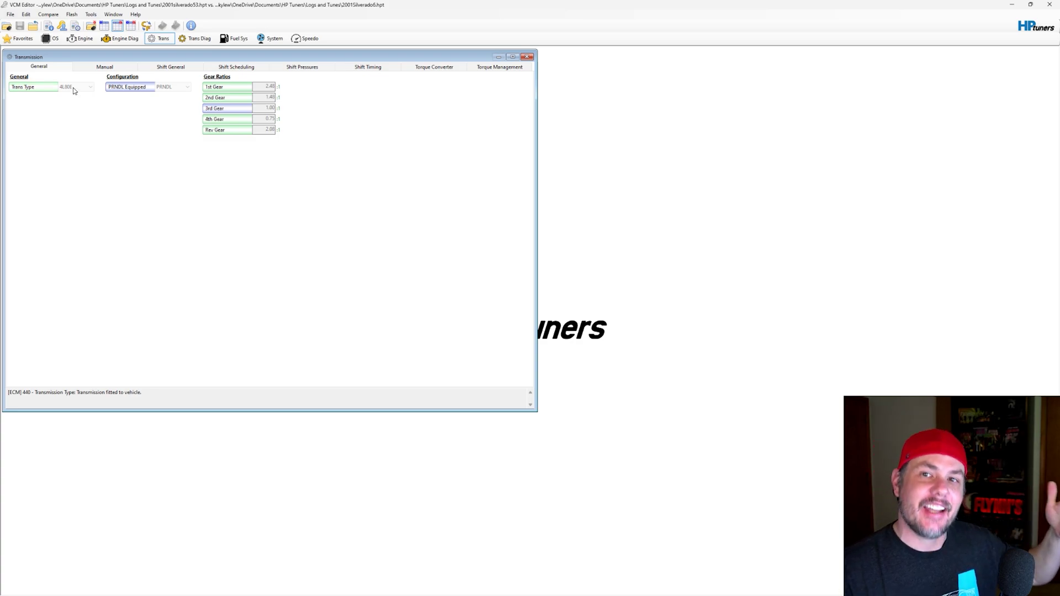
Glance at the Segment Swapper, then close the 2001Silverado6 compare file and browse for another tune
click(48, 14)
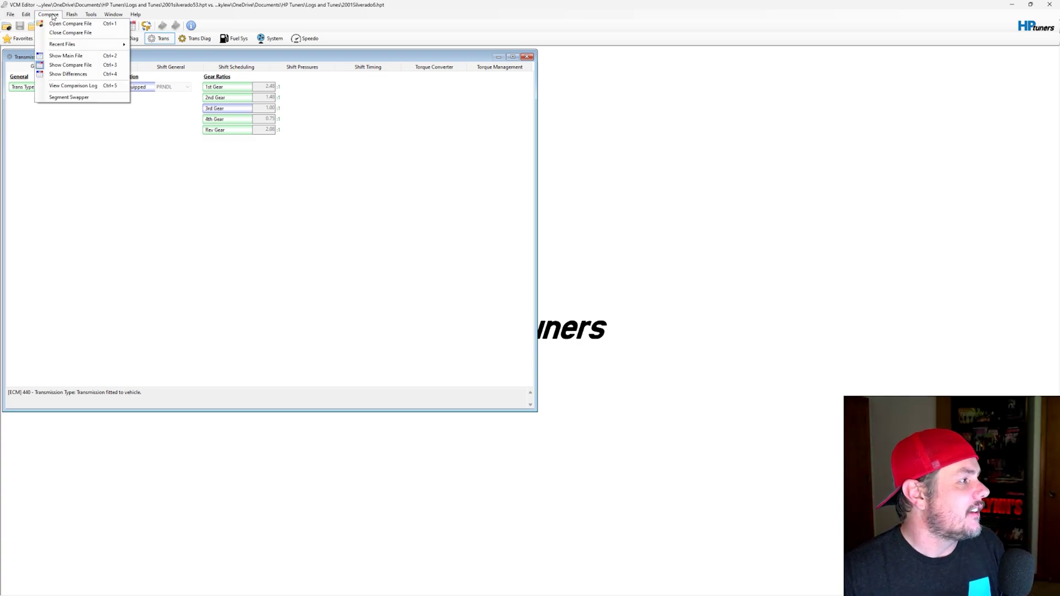
click(76, 97)
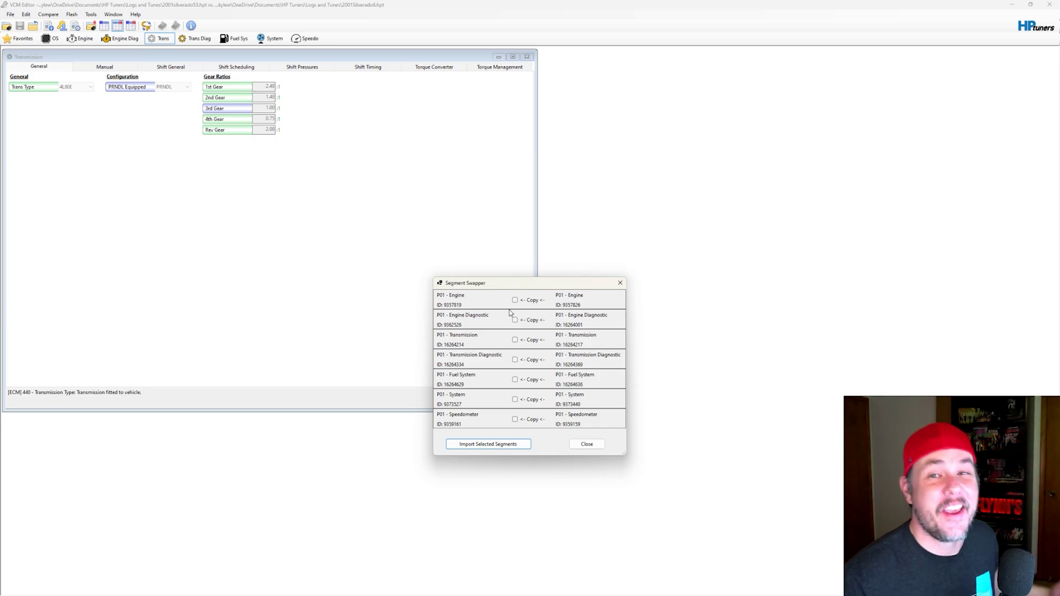
click(620, 282)
click(48, 15)
click(59, 33)
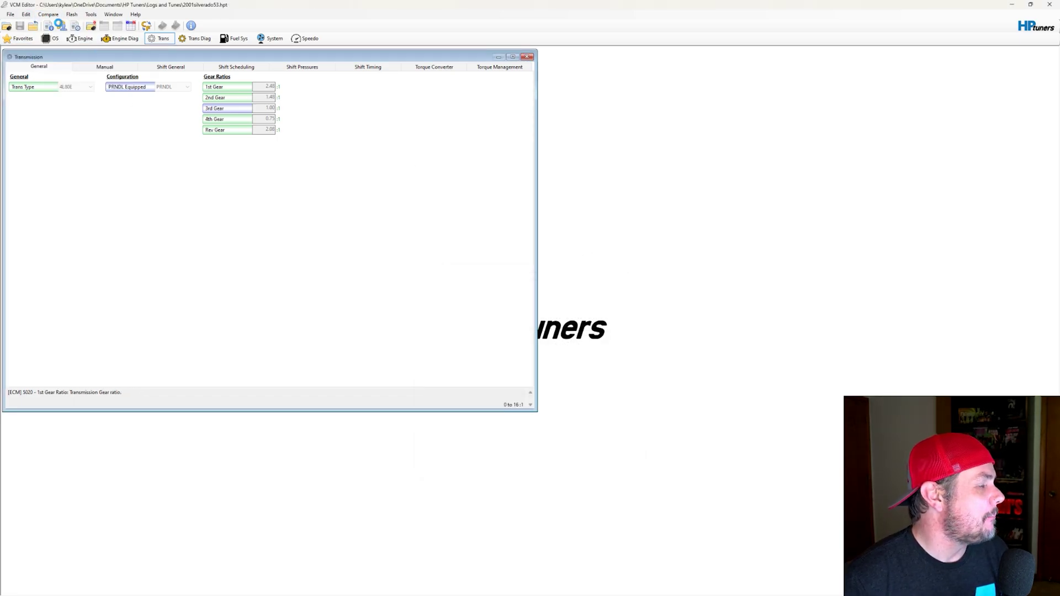
scroll(168, 173, down, 5)
scroll(138, 226, down, 4)
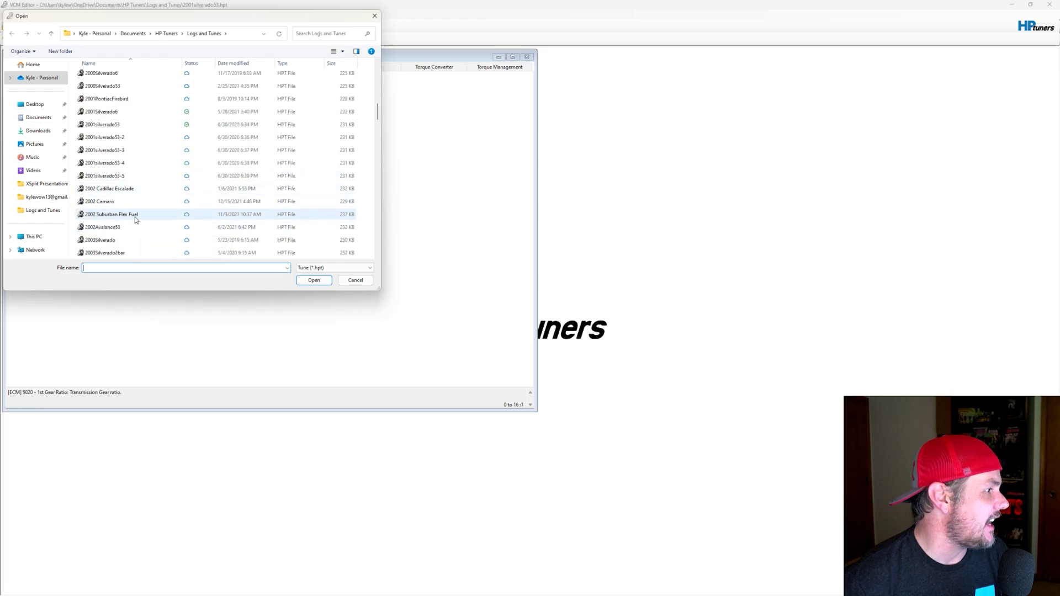
Load the 2002 Suburban Flex Fuel tune as the compare file, then unload it
double_click(135, 215)
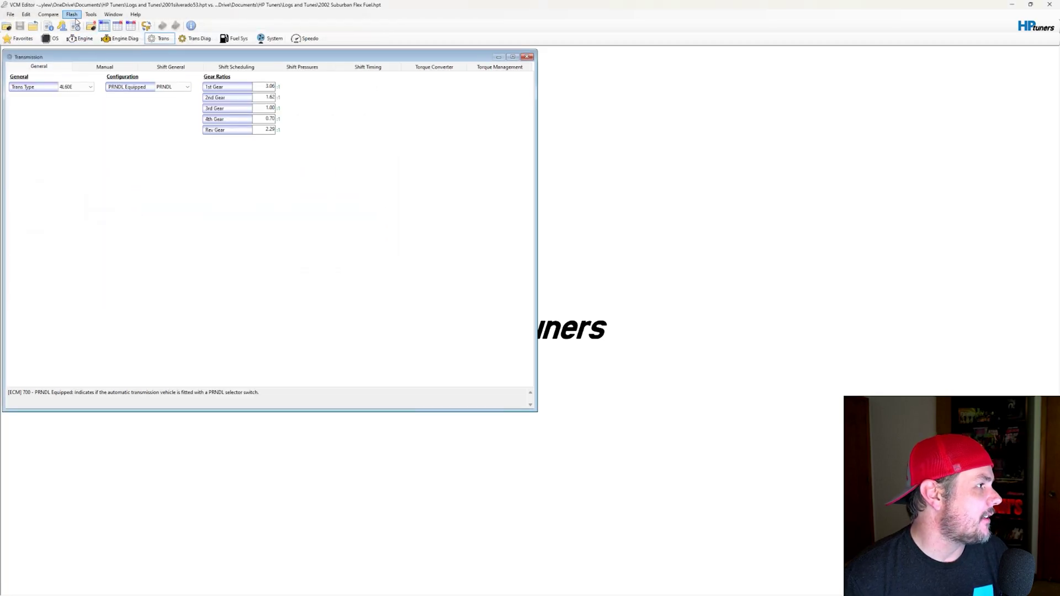
click(48, 15)
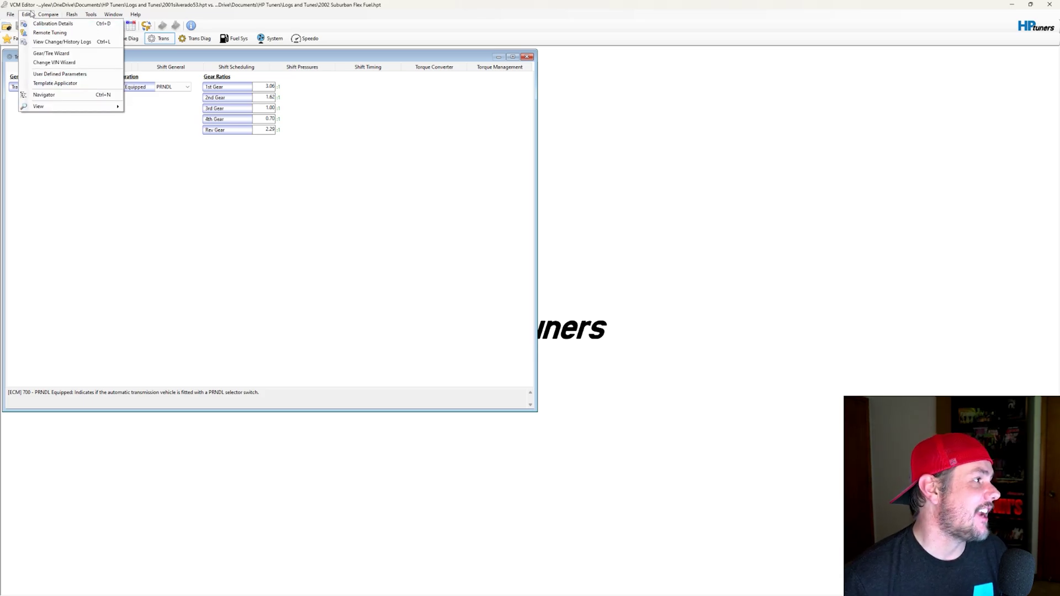
click(70, 33)
Load 2000Silverado6 from the Logs and Tunes folder as the compare file and view its transmission values
key(ctrl+o)
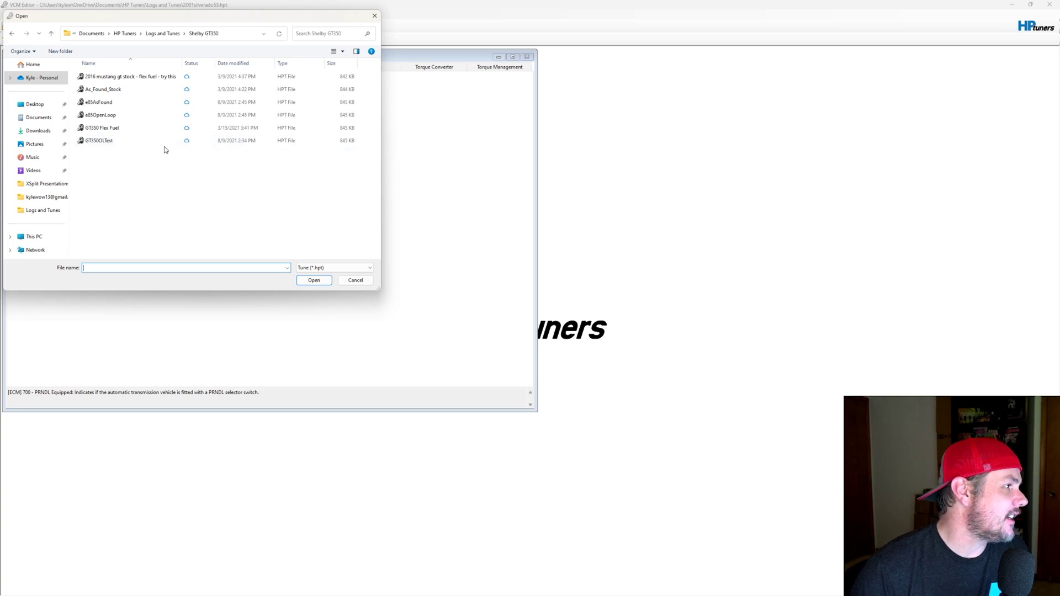
click(162, 33)
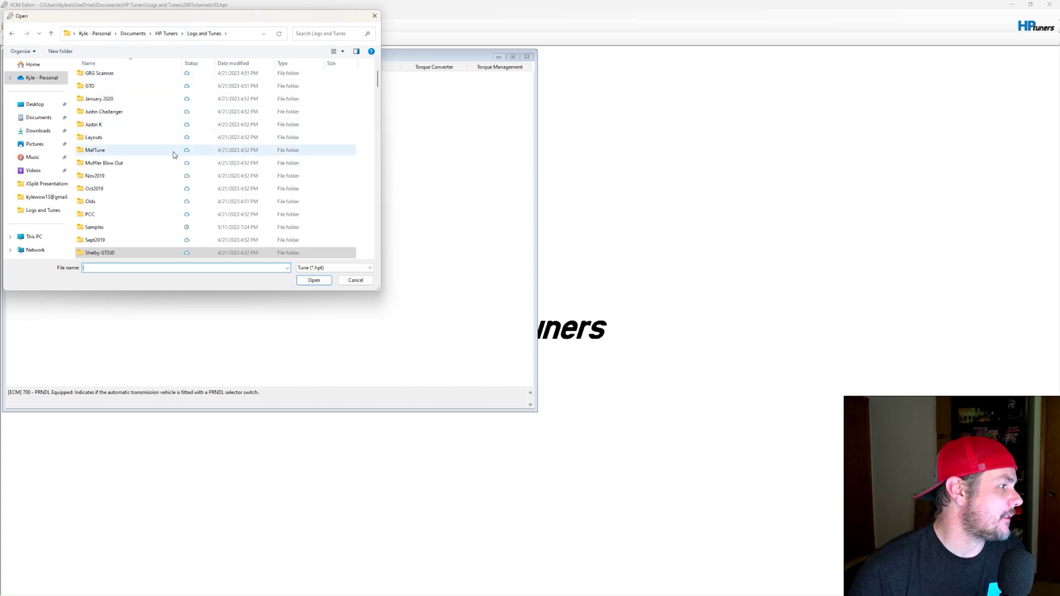
scroll(173, 155, down, 6)
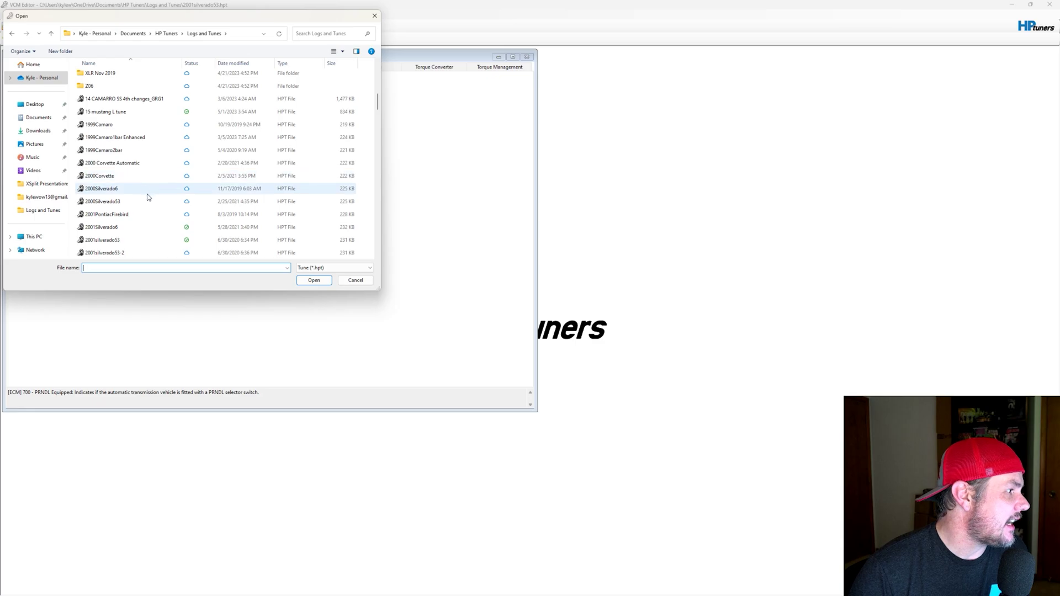
scroll(138, 216, down, 1)
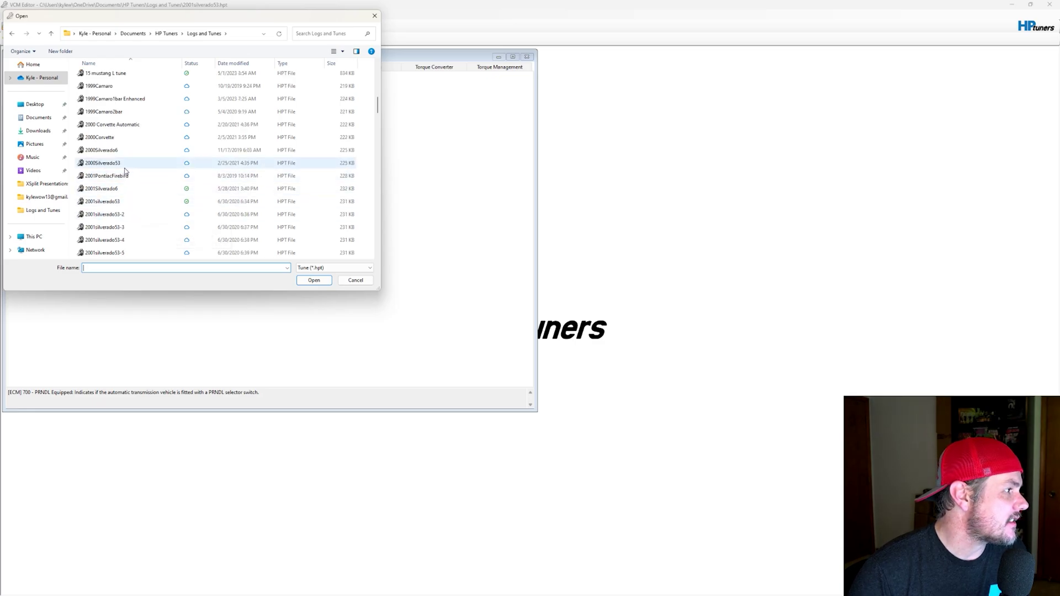
double_click(124, 151)
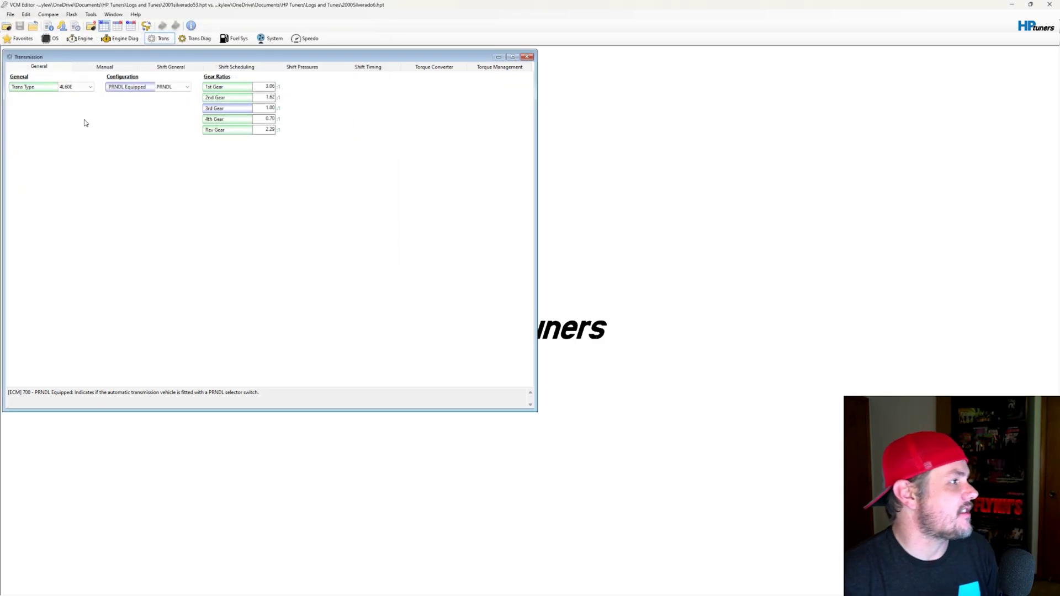
click(117, 26)
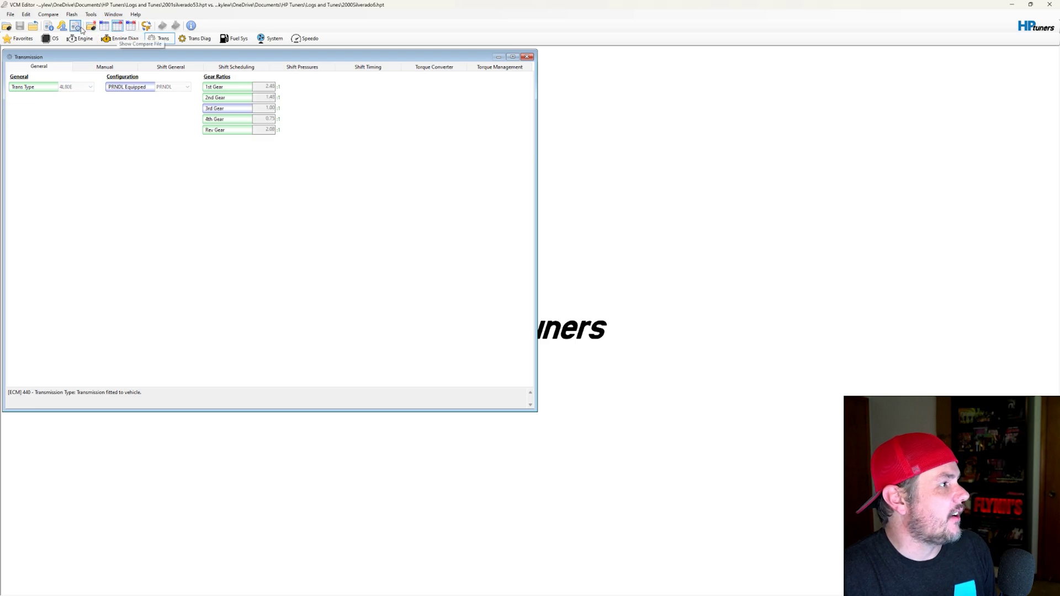
Bring up Tune Details to see the tune's controller list
click(48, 14)
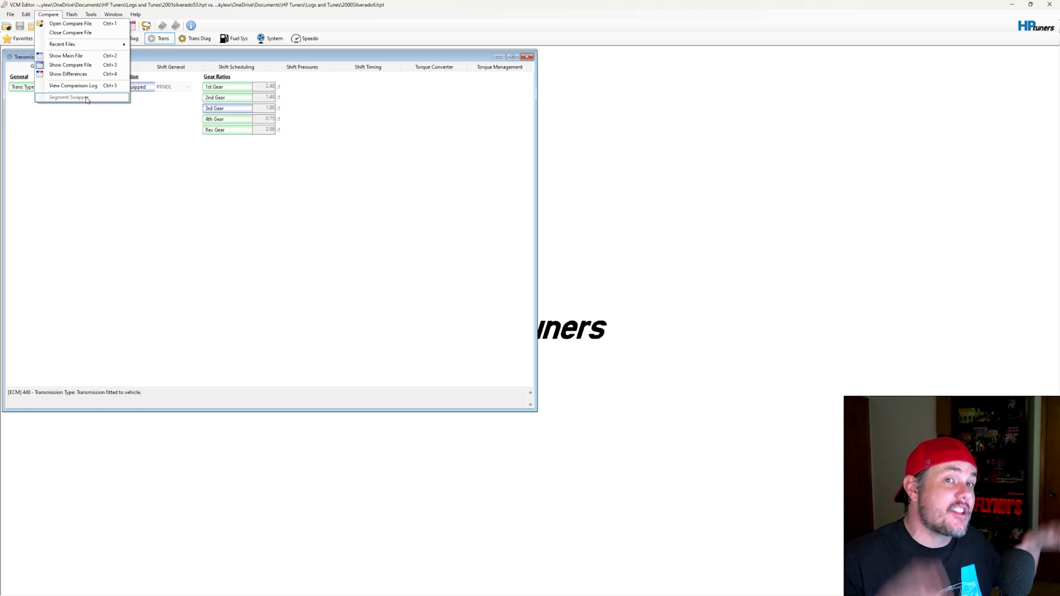
click(48, 15)
click(26, 14)
Scroll the Controllers list to the segment ID and CVN columns and select OS ID 12208322
click(43, 32)
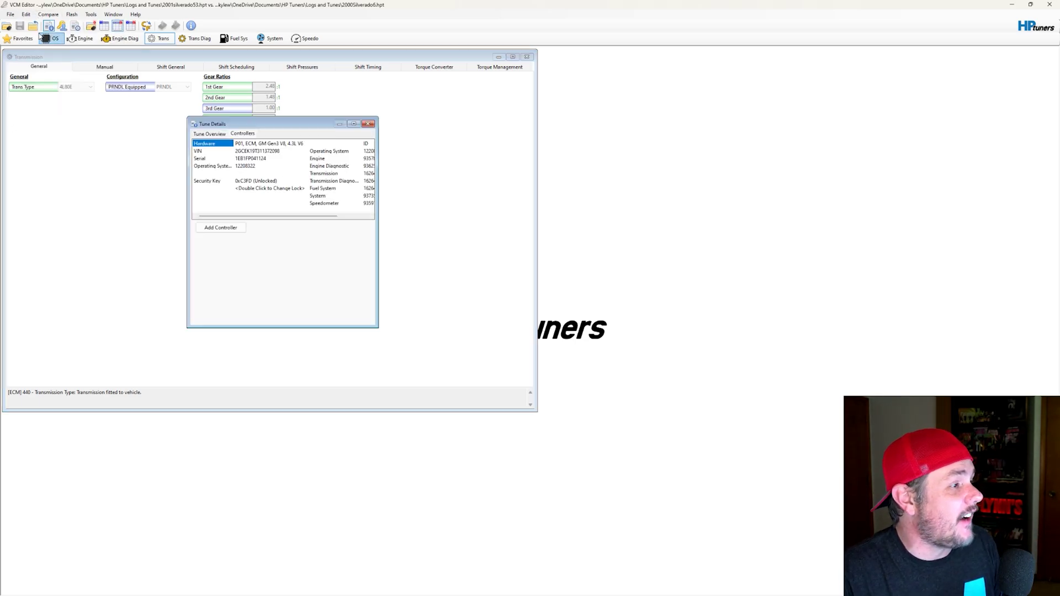
drag(309, 216, 341, 218)
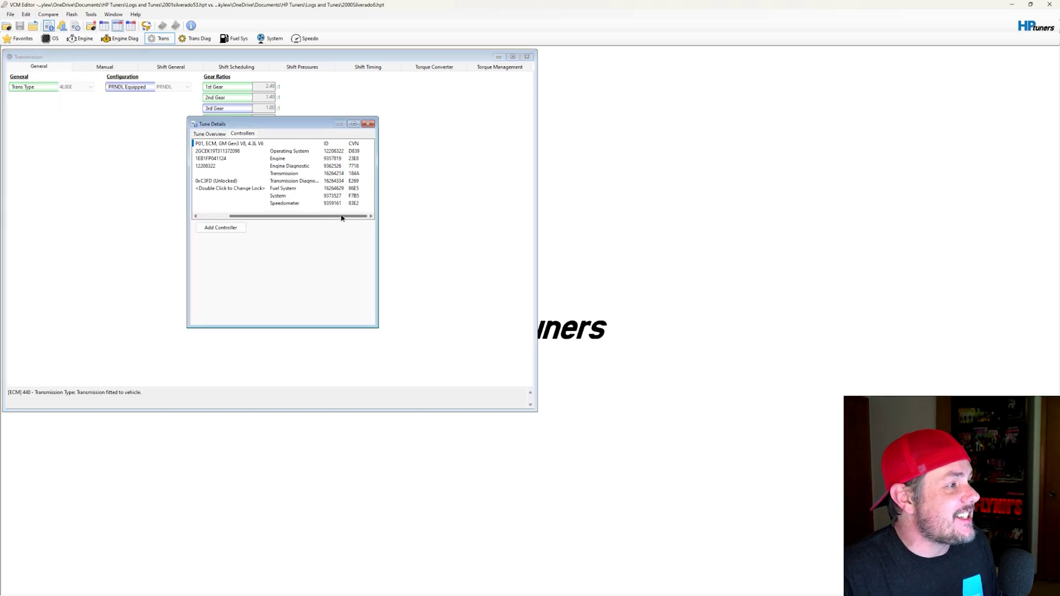
click(327, 153)
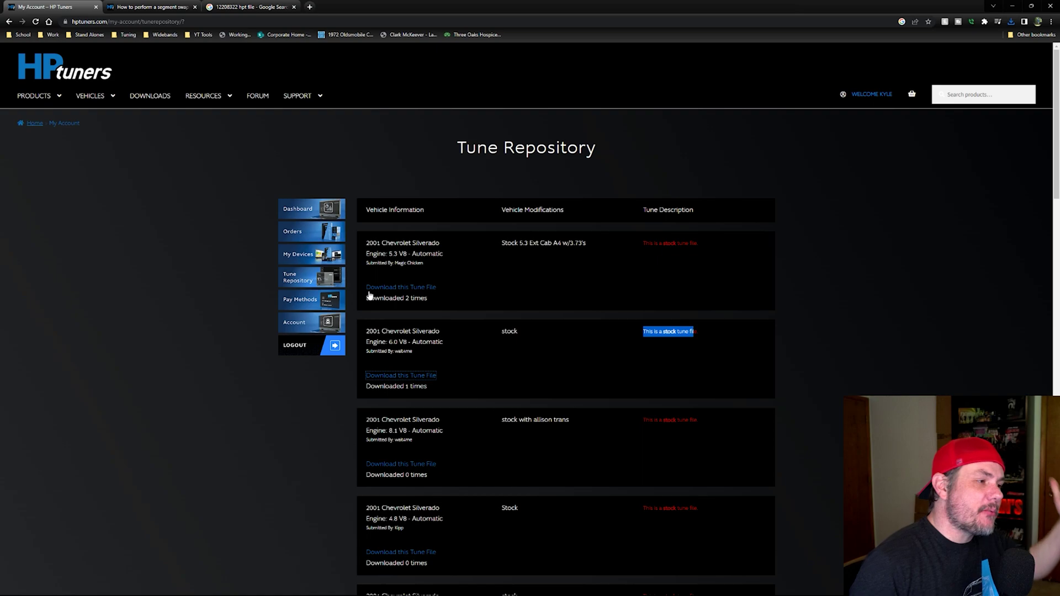
Compare the repository listings to find the 2001 Chevrolet Silverado 6.0 V8 entry
drag(366, 243, 432, 246)
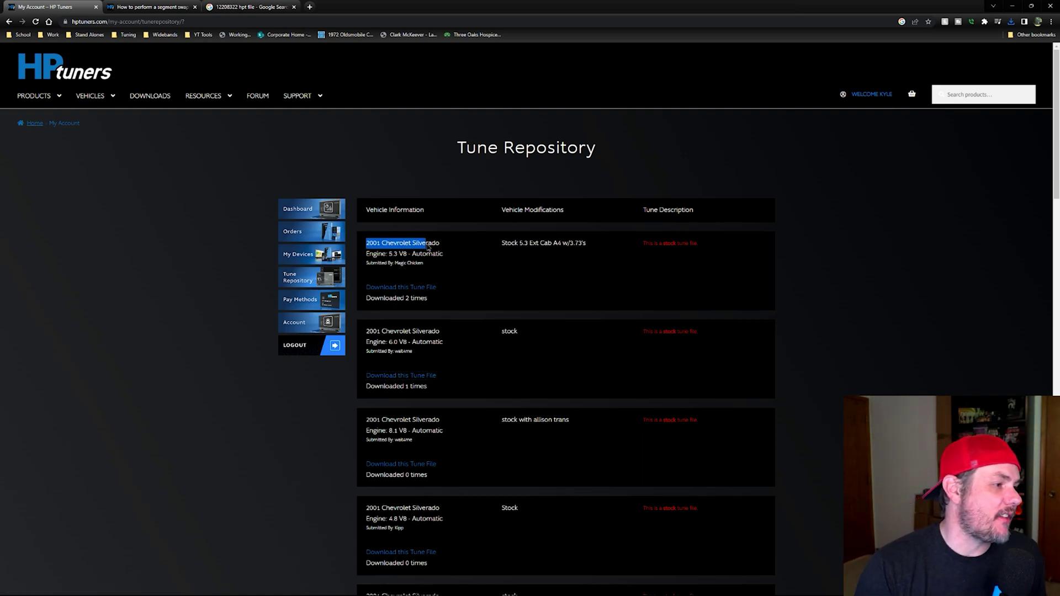
click(451, 331)
drag(392, 331, 448, 330)
click(449, 331)
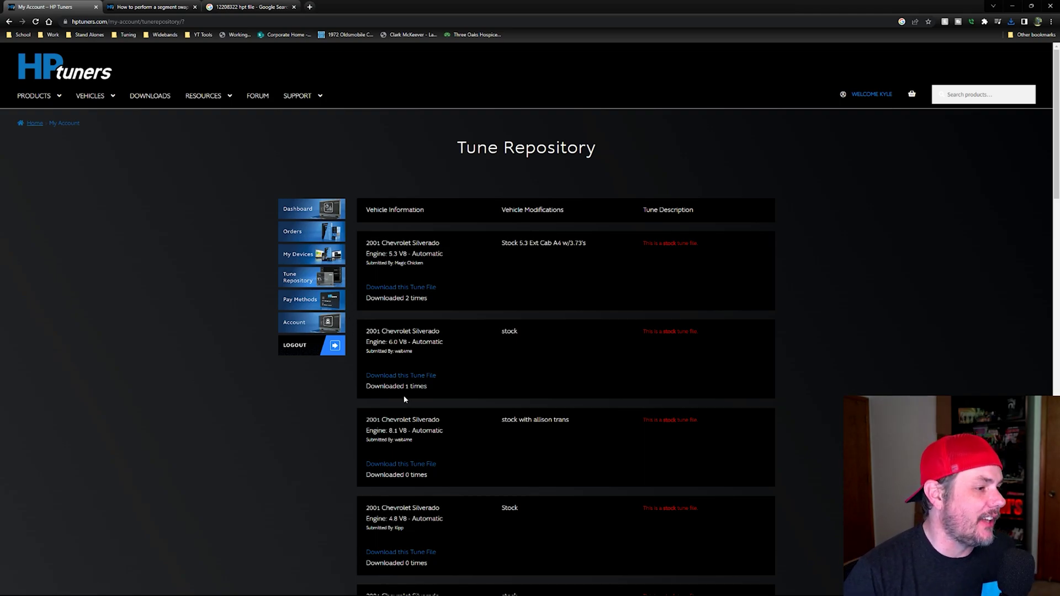
drag(388, 341, 432, 342)
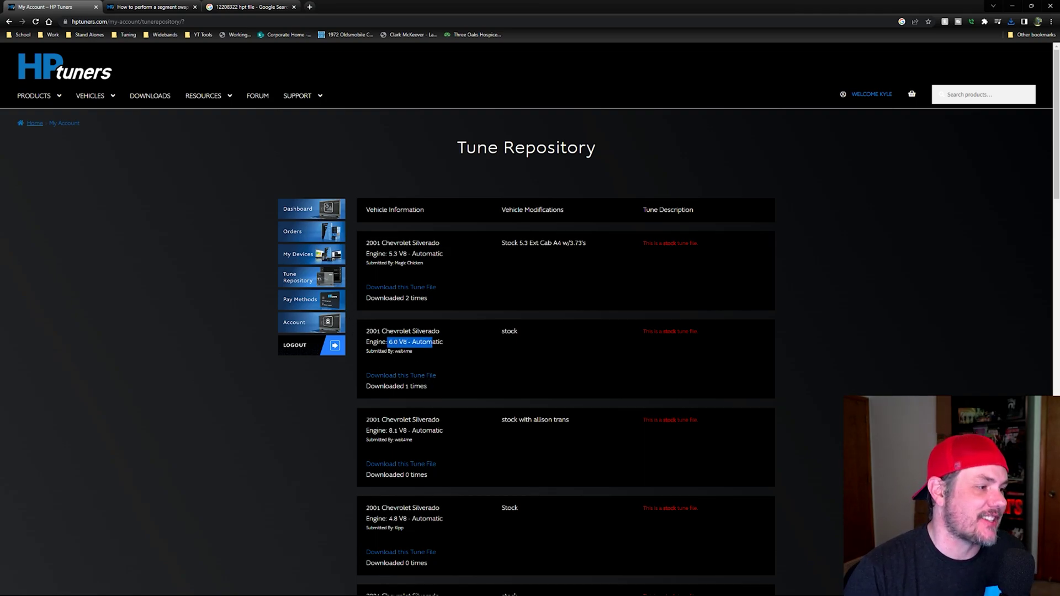
Download and save the stock 6.0 V8 Silverado tune, accepting the terms, then return to VCM Editor
click(429, 378)
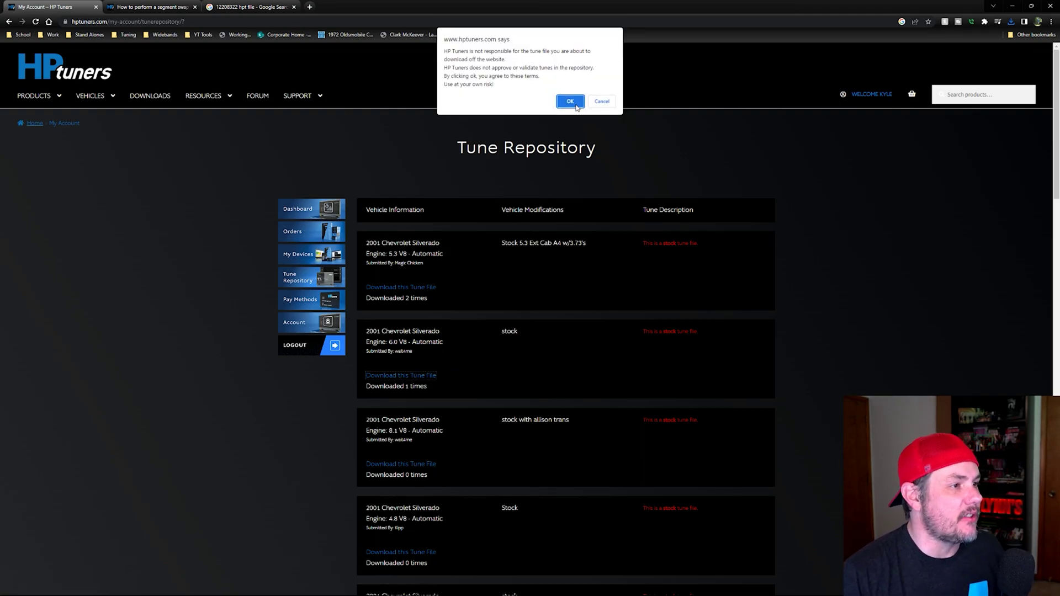
click(574, 103)
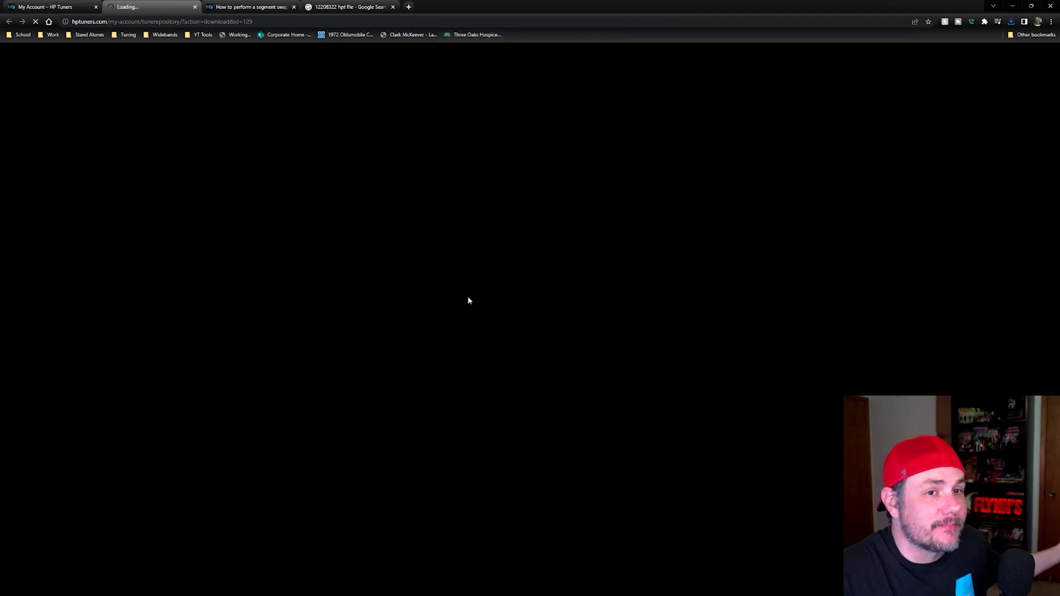
click(327, 213)
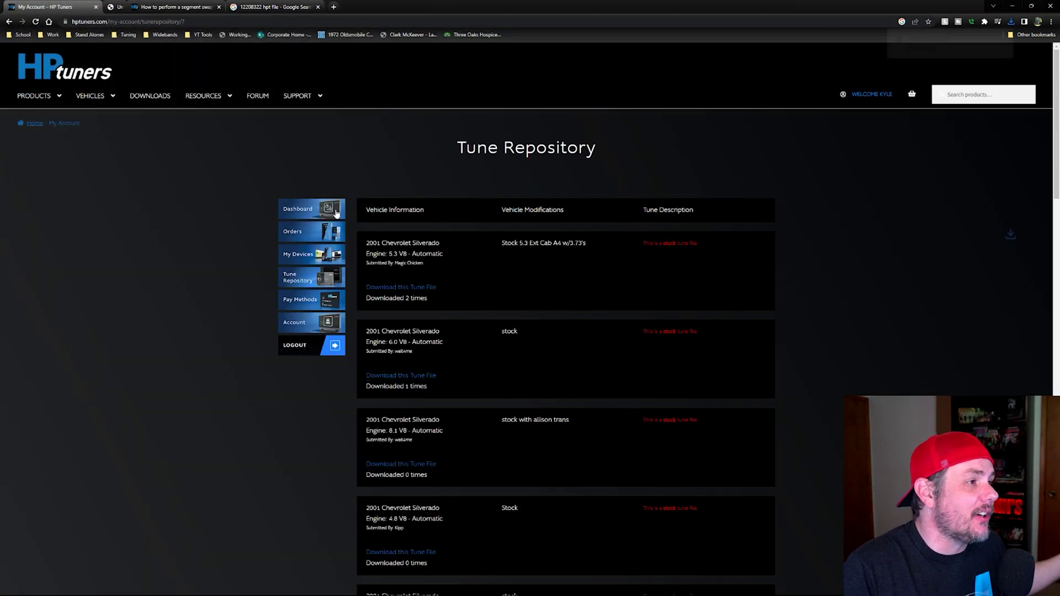
mouse_move(318, 586)
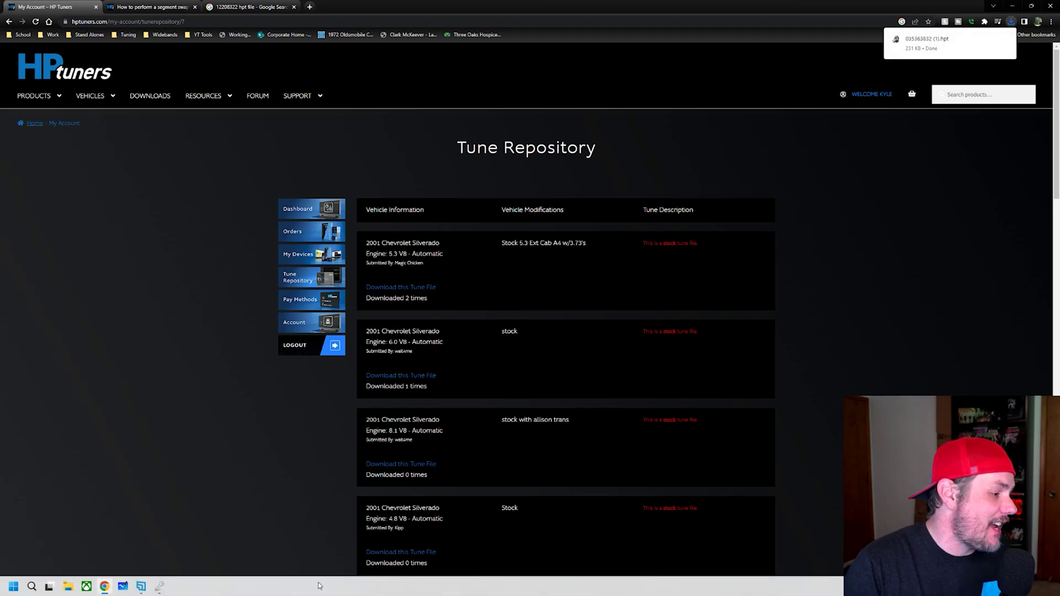
click(160, 586)
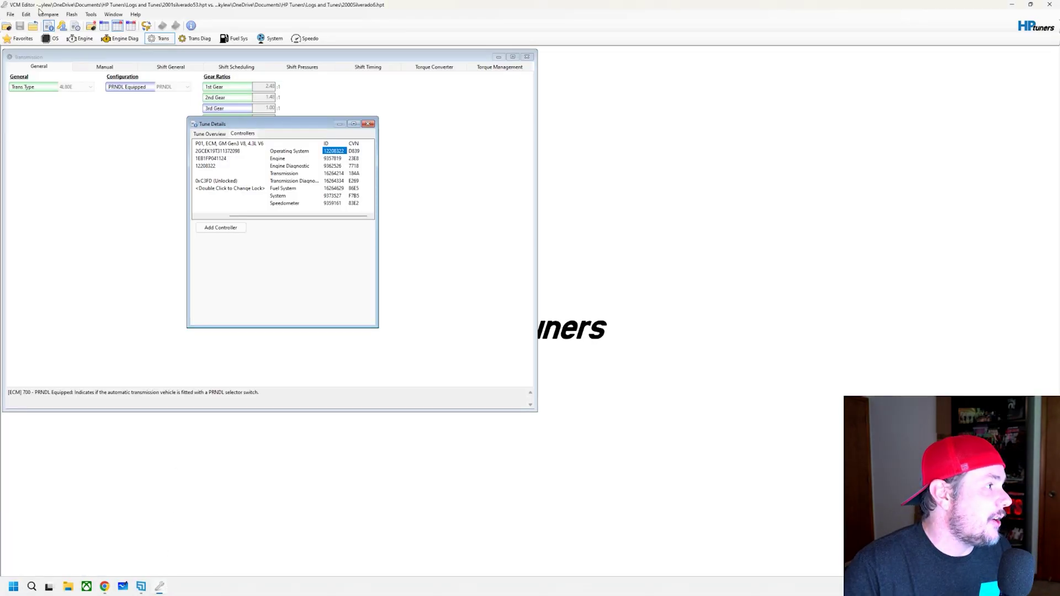
Load the downloaded stock tune from the Downloads folder as the compare file
click(365, 127)
key(alt+c)
key(Return)
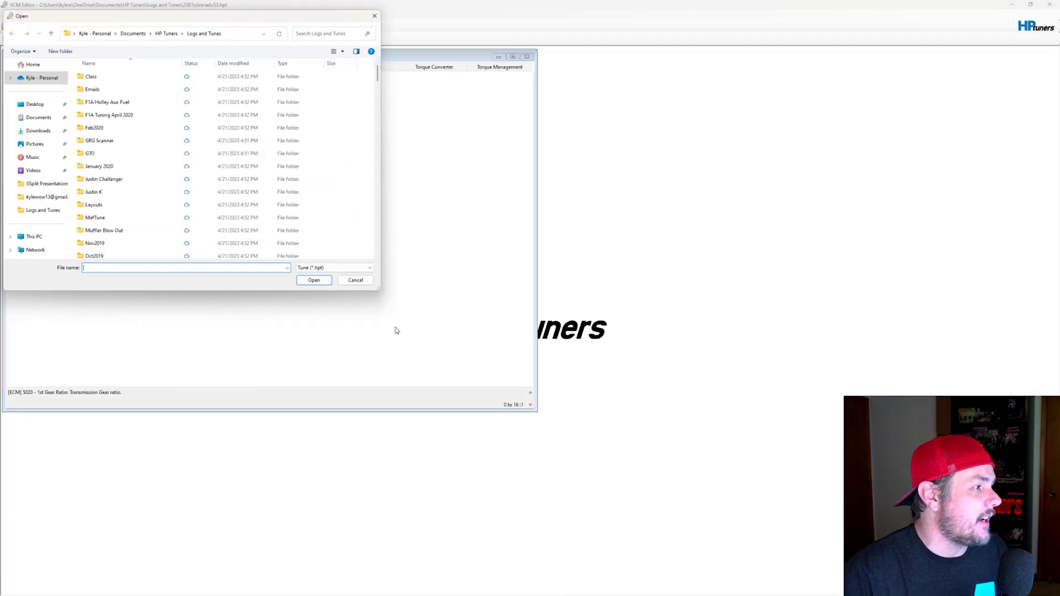
click(38, 130)
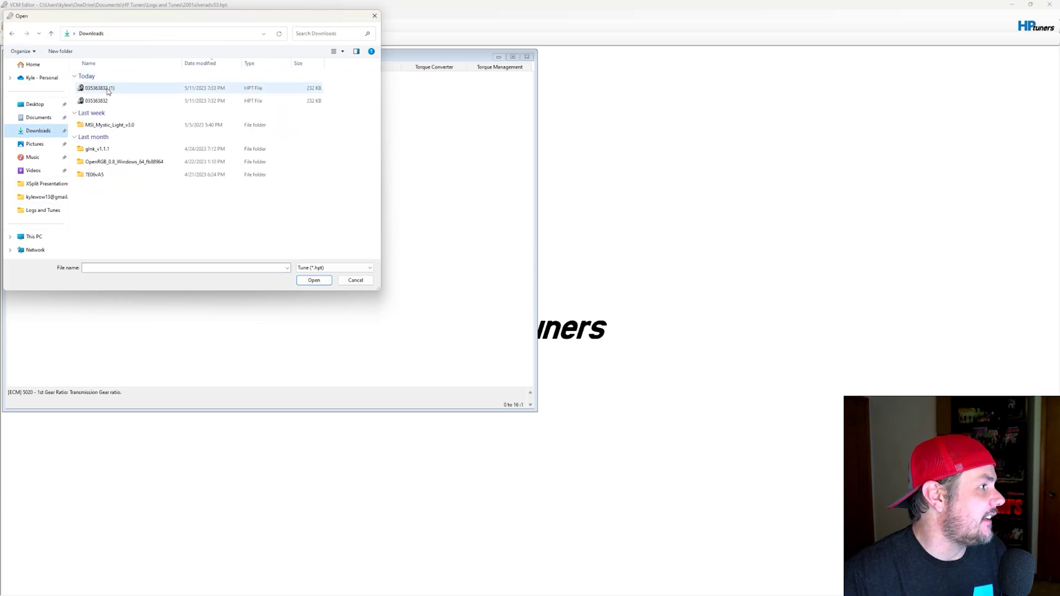
double_click(106, 90)
Open the Segment Swapper, then bring up the Google results for '12208322 hpt file'
click(52, 14)
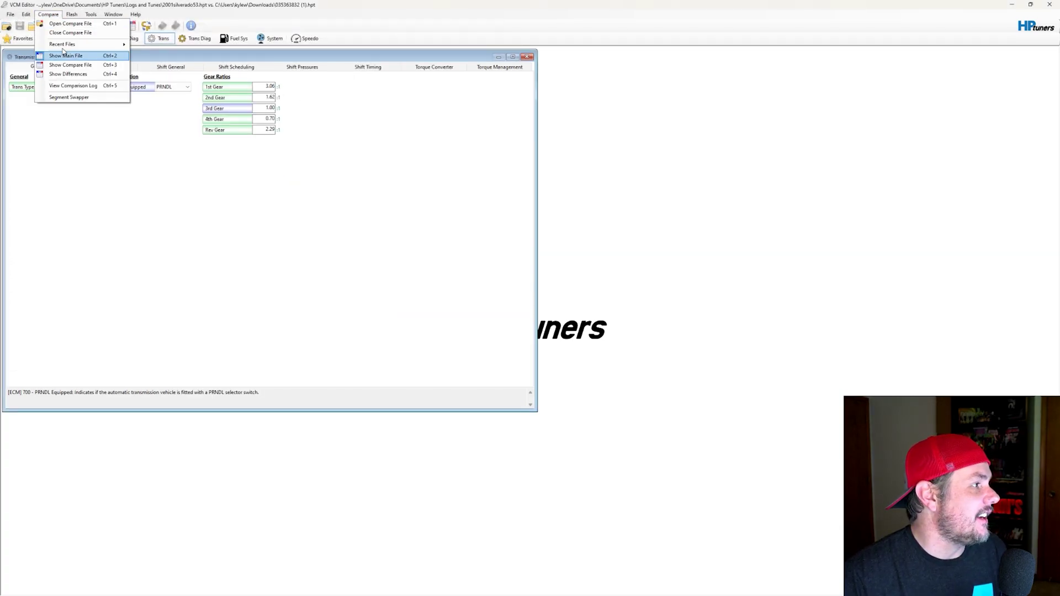
click(69, 98)
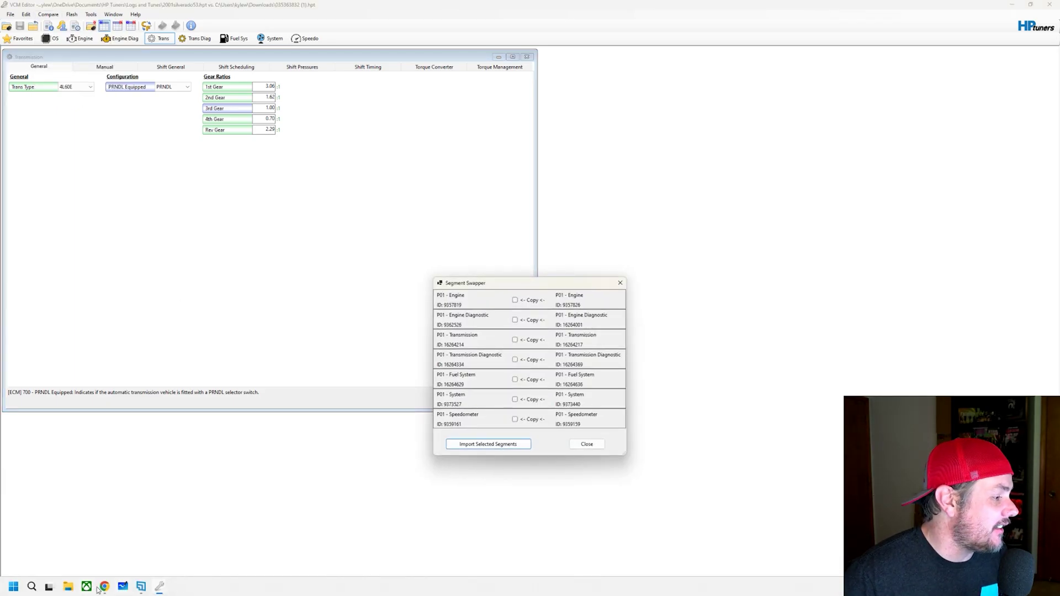
click(103, 587)
click(251, 7)
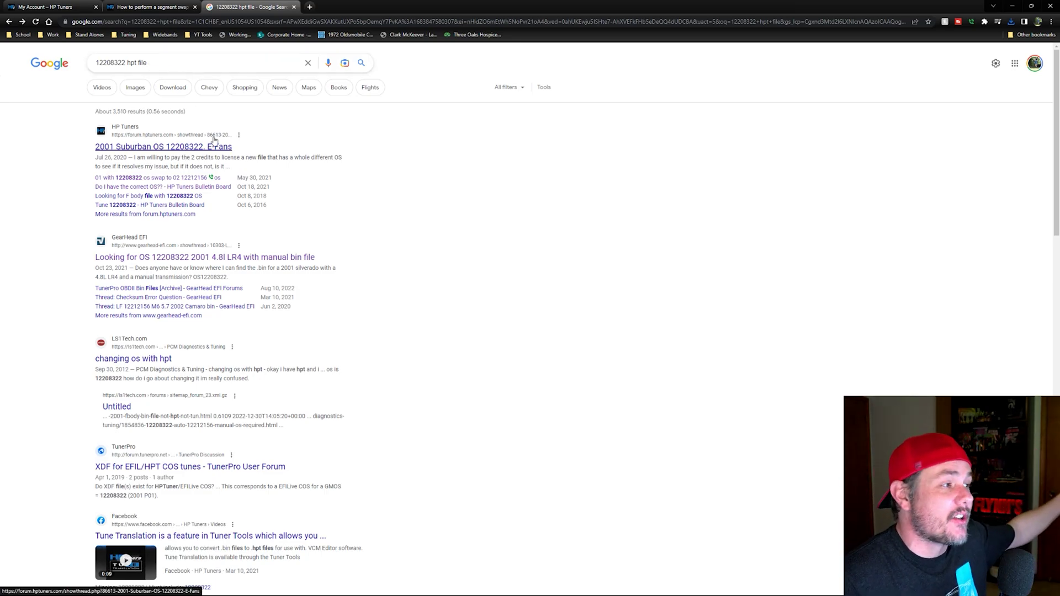
scroll(216, 142, down, 10)
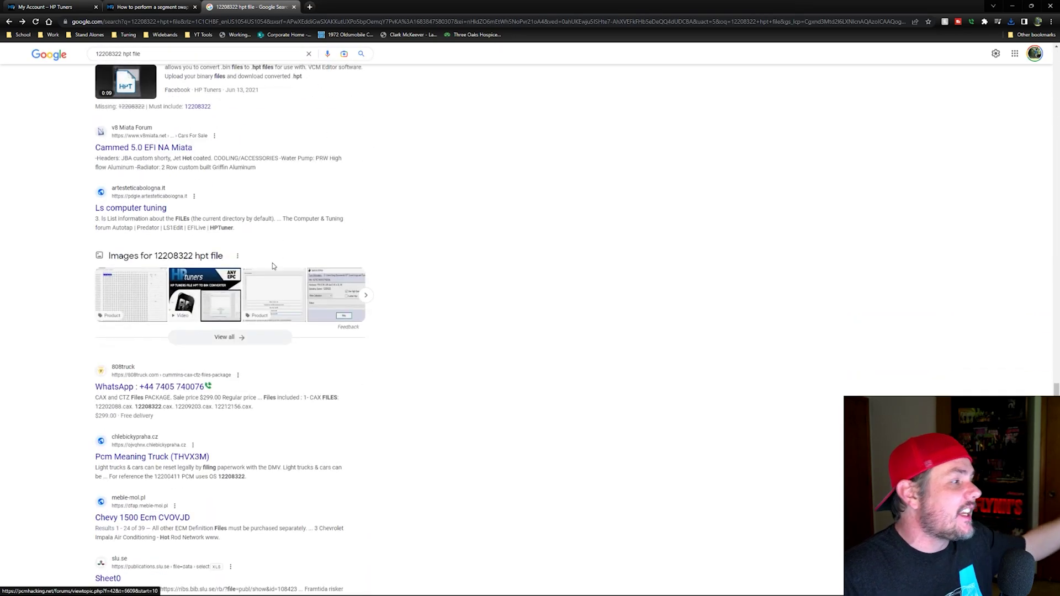
scroll(374, 339, up, 10)
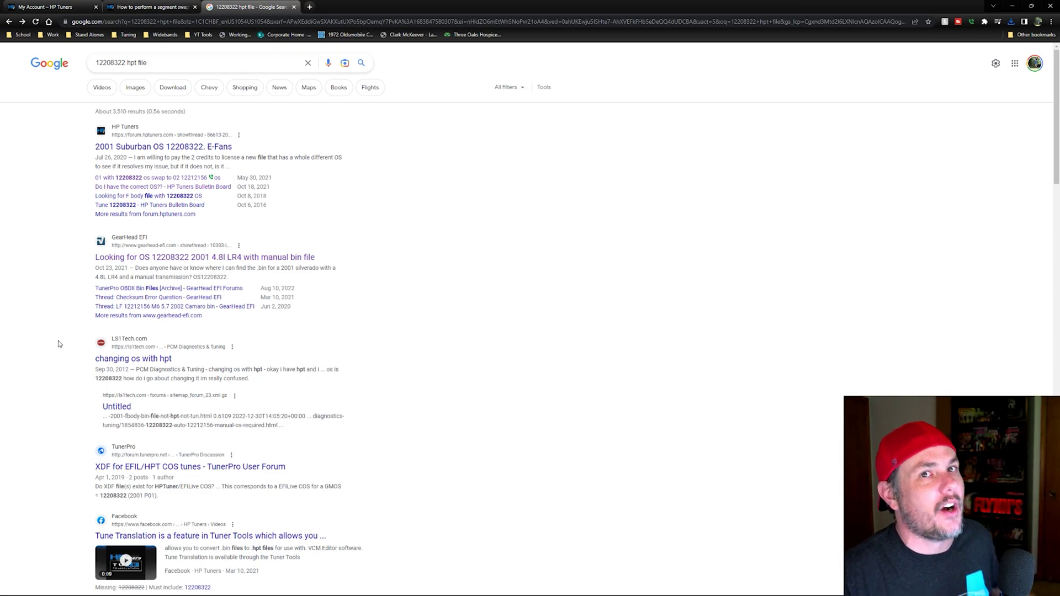
mouse_move(48, 588)
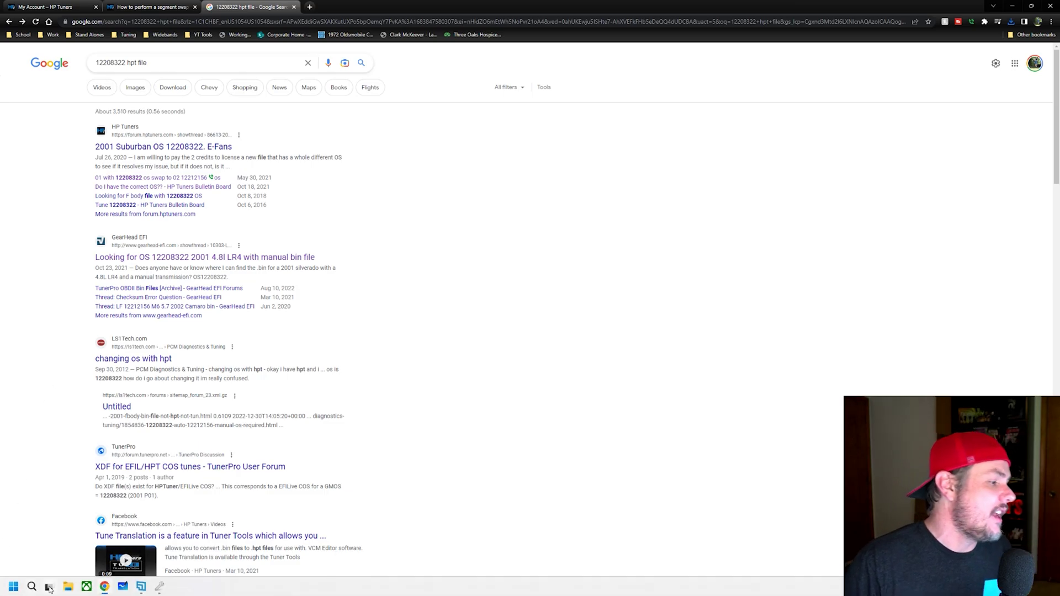
In the Segment Swapper, import the Transmission and Transmission Diagnostic segments, then close it
mouse_move(159, 587)
click(201, 545)
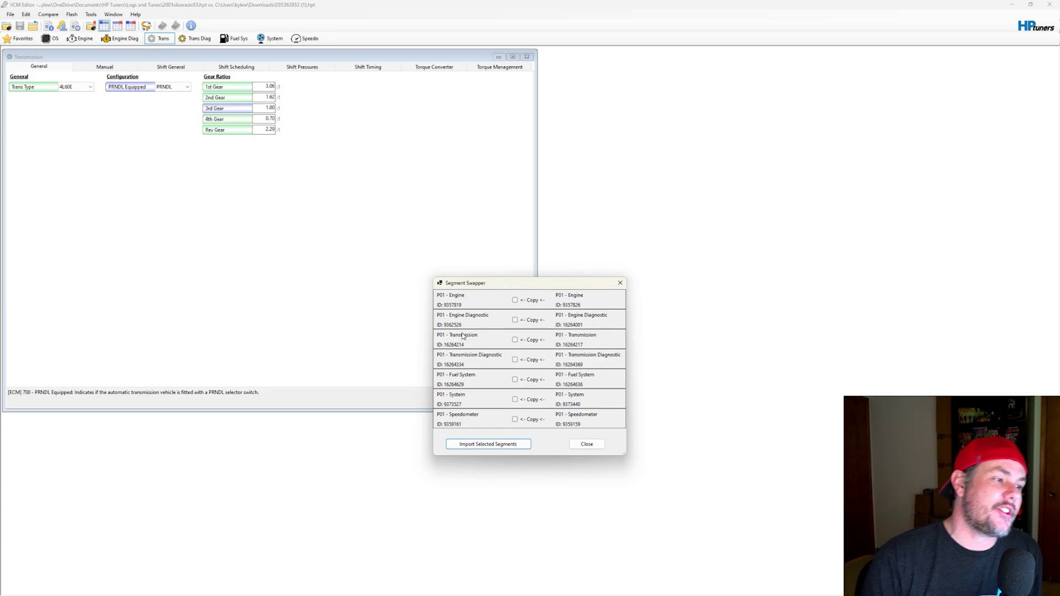
click(515, 340)
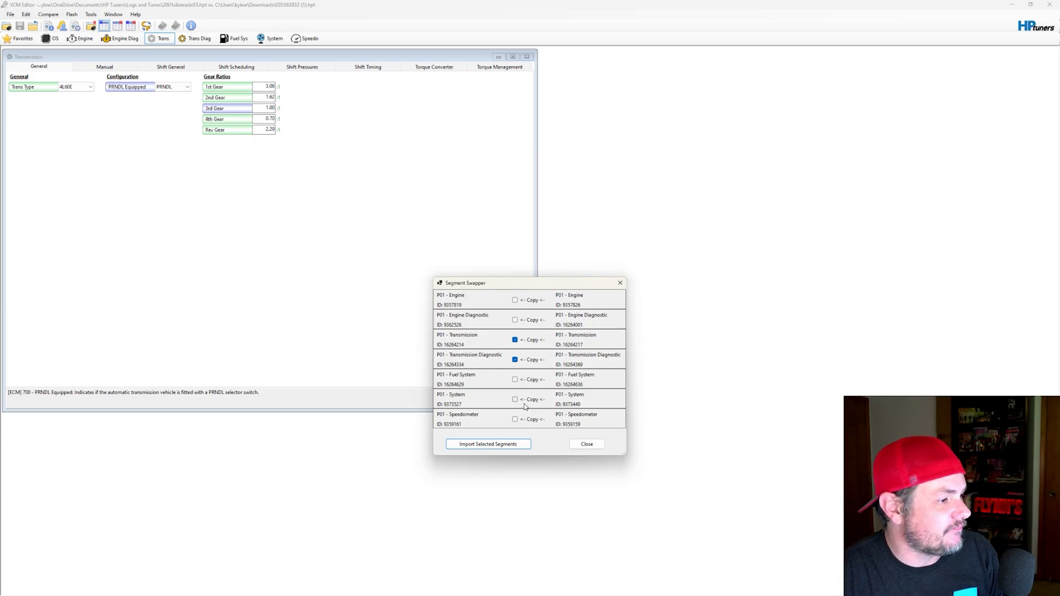
click(512, 444)
click(587, 444)
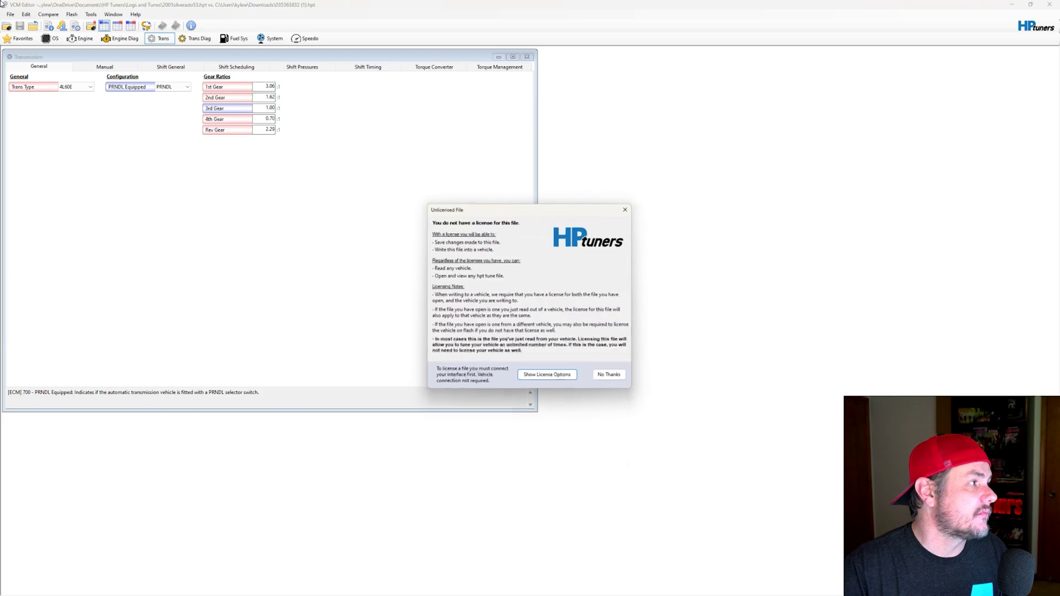